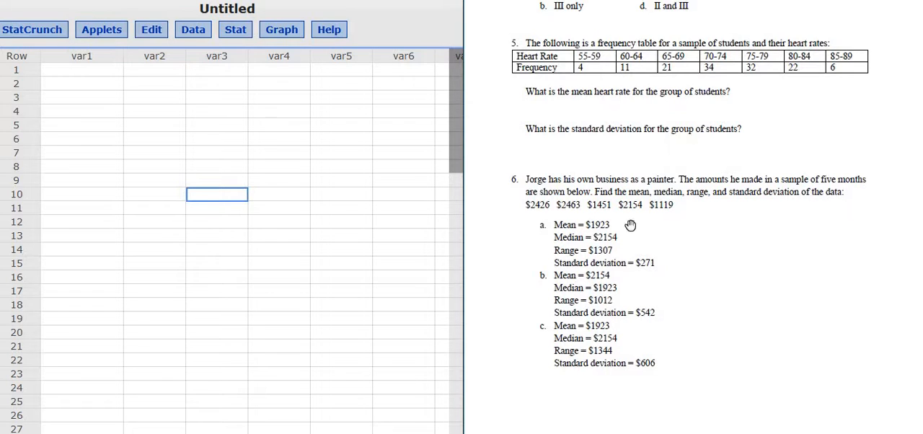
Fill var1 rows 1-5 with the earnings 2426, 2463, 1451, 2154 and 1119.
{"action": "left_click", "coordinate": [82, 70]}
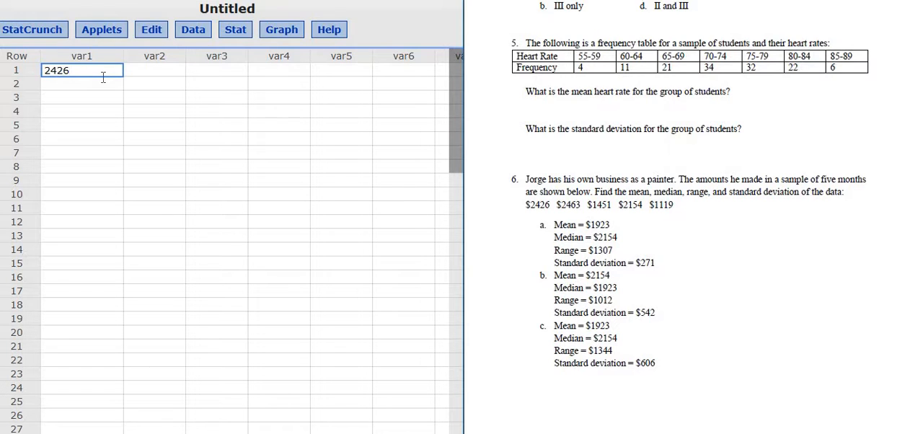
{"action": "key", "text": "Return"}
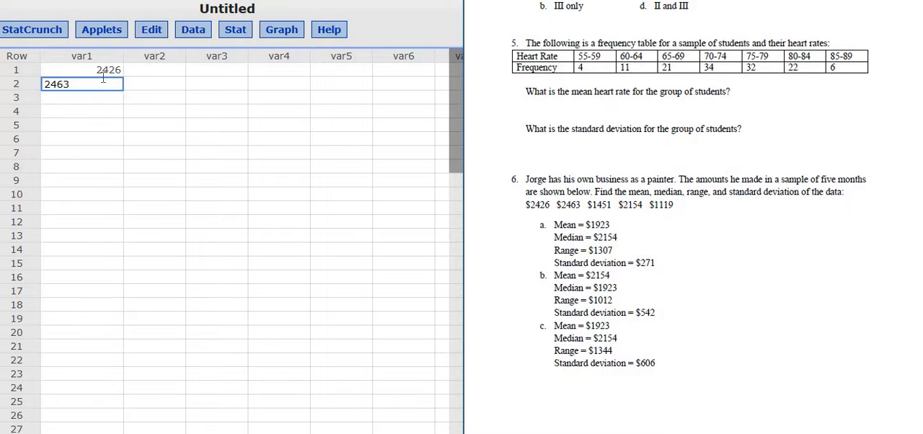
{"action": "key", "text": "Return"}
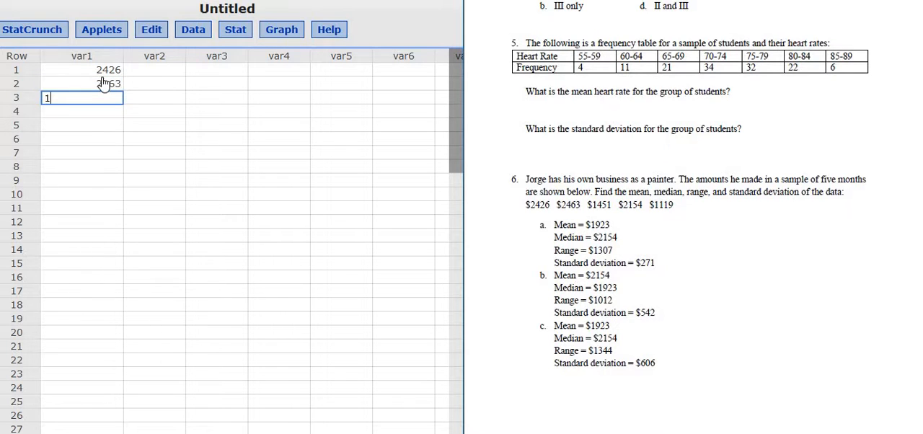
{"action": "key", "text": "Return"}
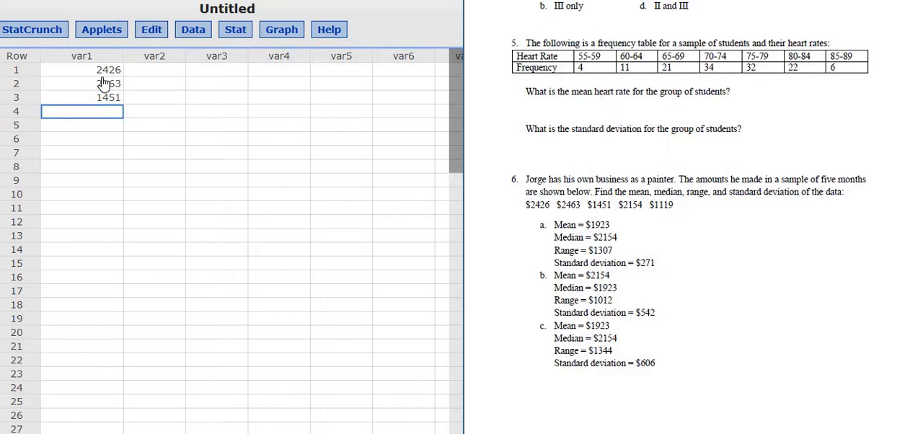
{"action": "key", "text": "Return"}
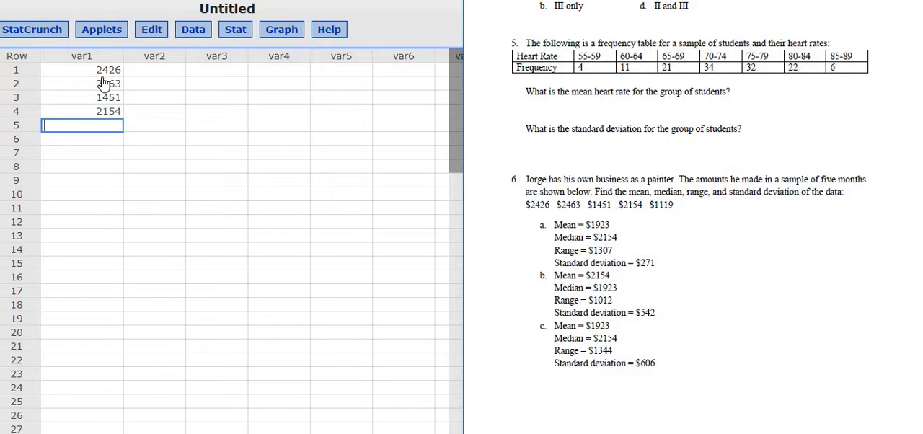
{"action": "type", "text": "1119"}
{"action": "key", "text": "Return"}
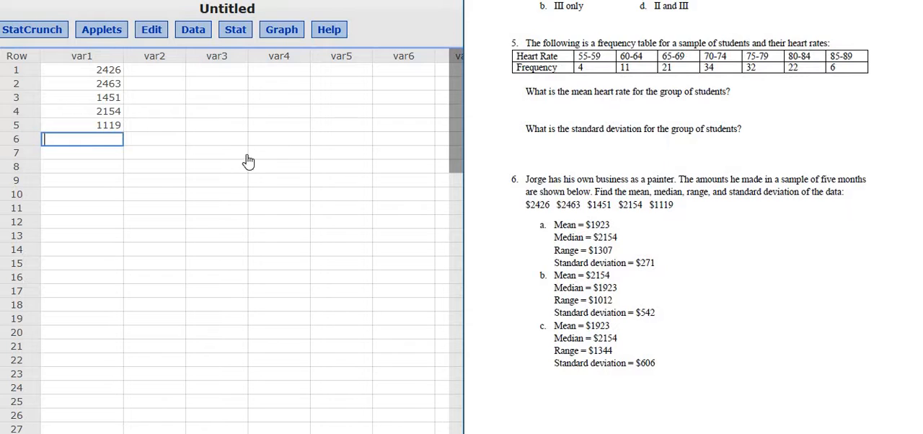
Start Summary Stats by Columns from the Stat menu and select var1 to summarise.
{"action": "left_click", "coordinate": [236, 30]}
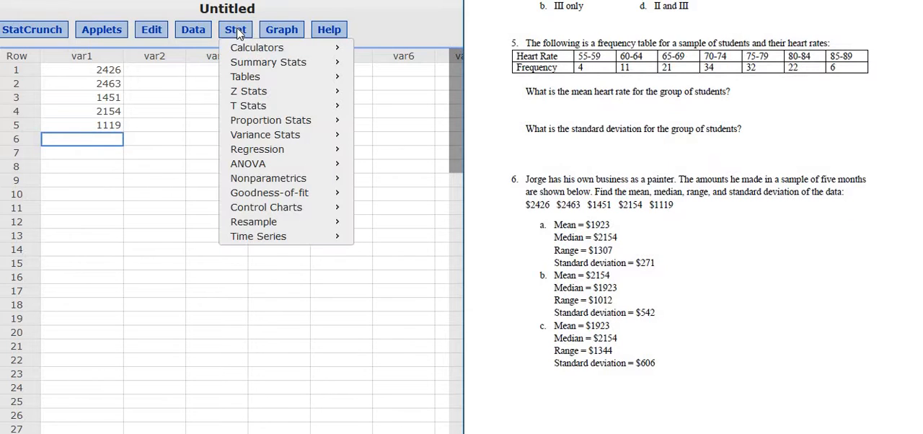
{"action": "left_click", "coordinate": [122, 296]}
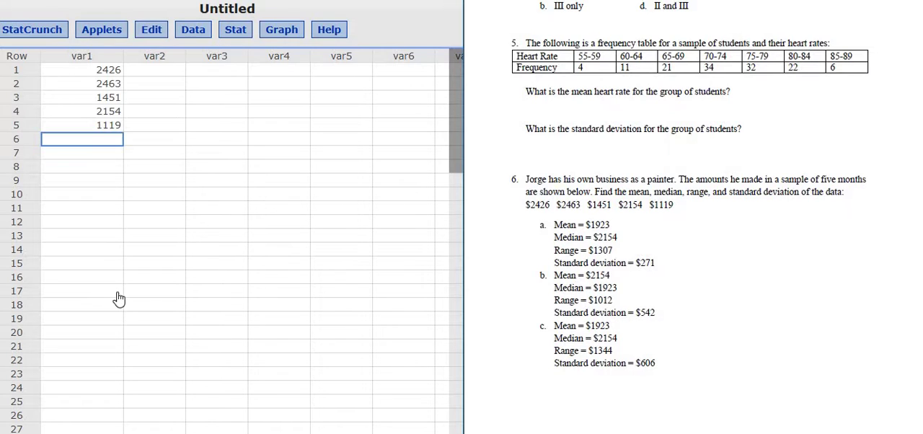
{"action": "left_click", "coordinate": [236, 29]}
{"action": "mouse_move", "coordinate": [268, 63]}
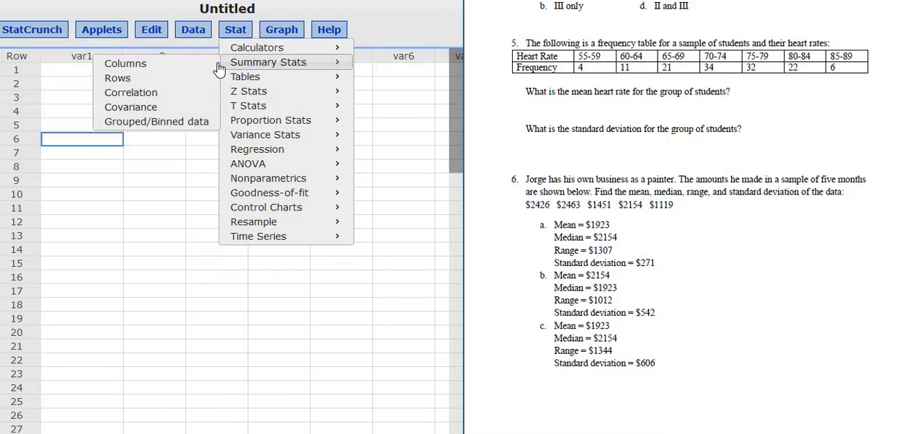
{"action": "left_click", "coordinate": [201, 72]}
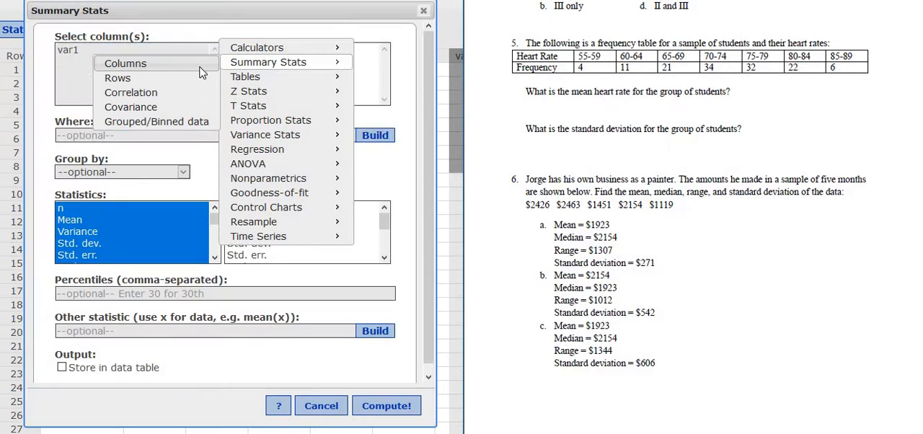
{"action": "left_click", "coordinate": [74, 54]}
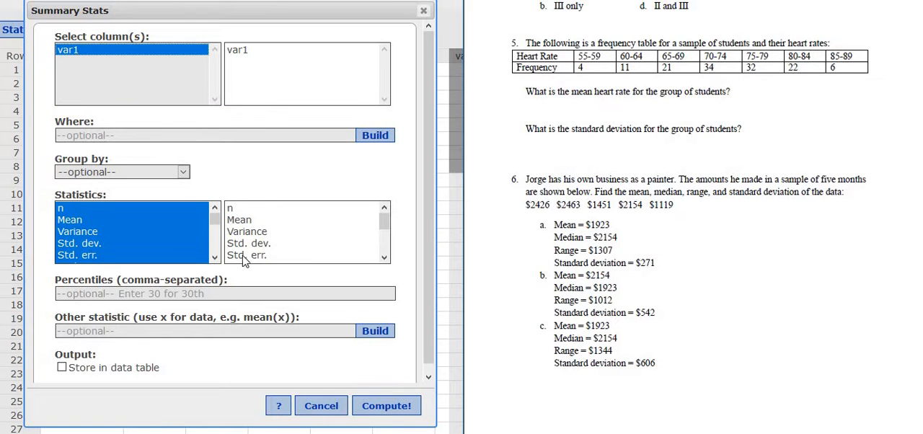
Compute var1's summary (mean 1922.6, median 2154, range 1344, SD 605.6) and set up a second run.
{"action": "left_click", "coordinate": [385, 406]}
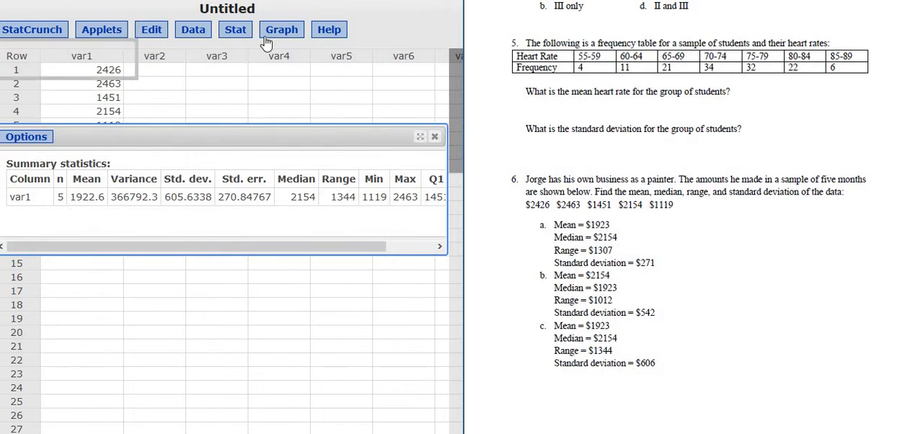
{"action": "left_click", "coordinate": [434, 137]}
{"action": "left_click", "coordinate": [235, 30]}
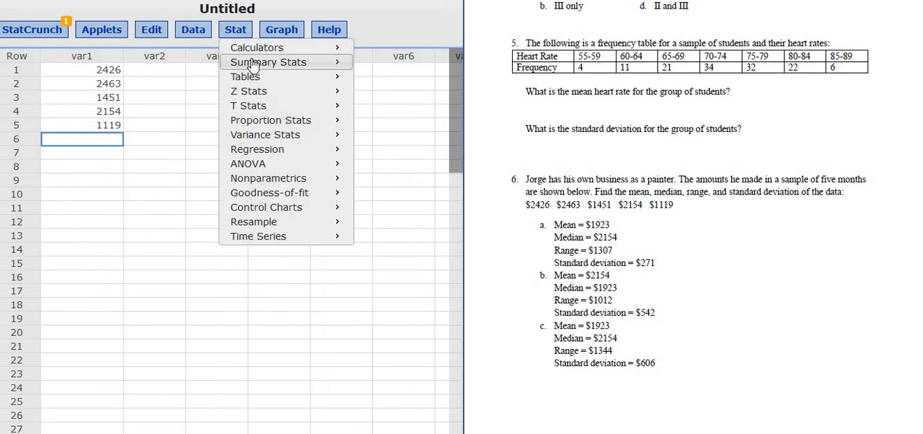
{"action": "mouse_move", "coordinate": [269, 62]}
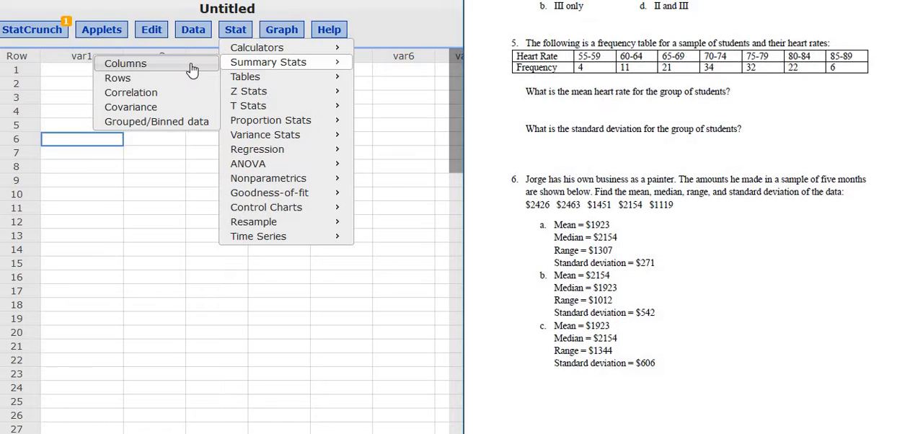
{"action": "left_click", "coordinate": [193, 69]}
{"action": "left_click", "coordinate": [84, 51]}
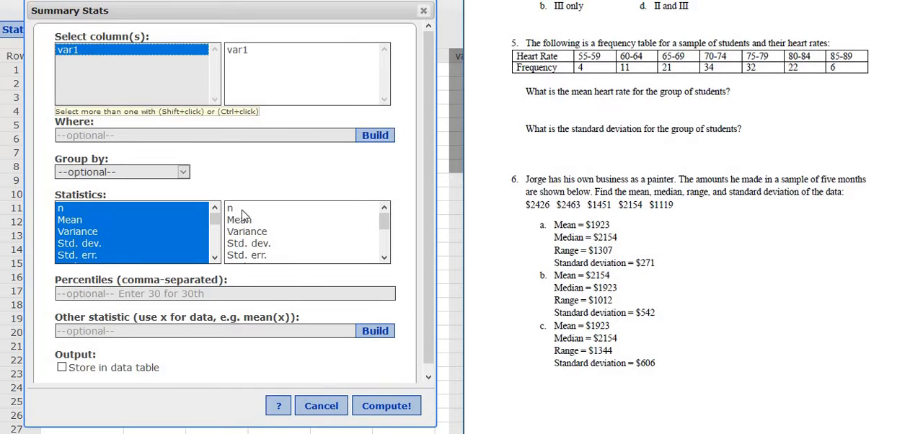
{"action": "left_click", "coordinate": [387, 407]}
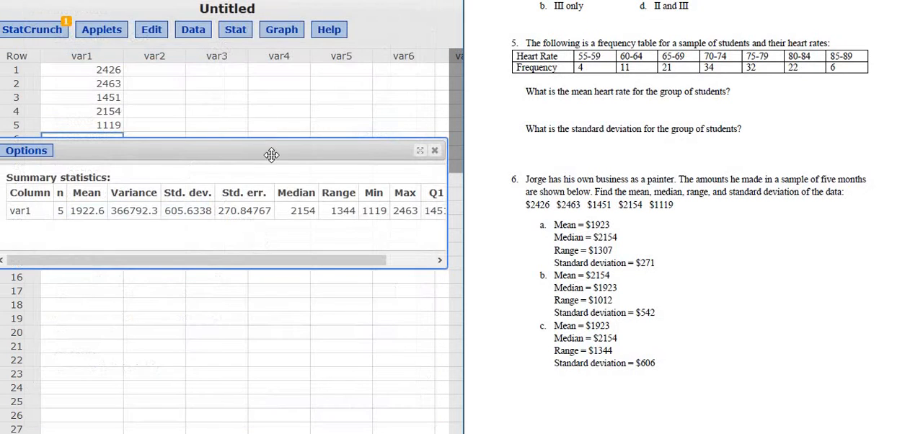